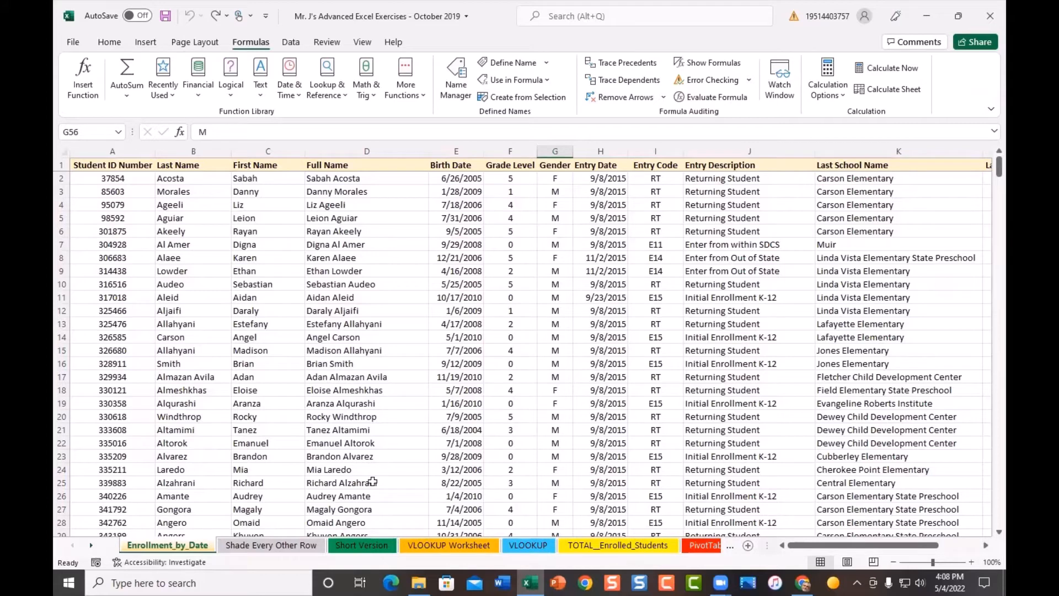
Step: On the TOTAL__Enrolled_Students sheet, select the Total Number of Students cell L6 and open the Watch Window
click(582, 554)
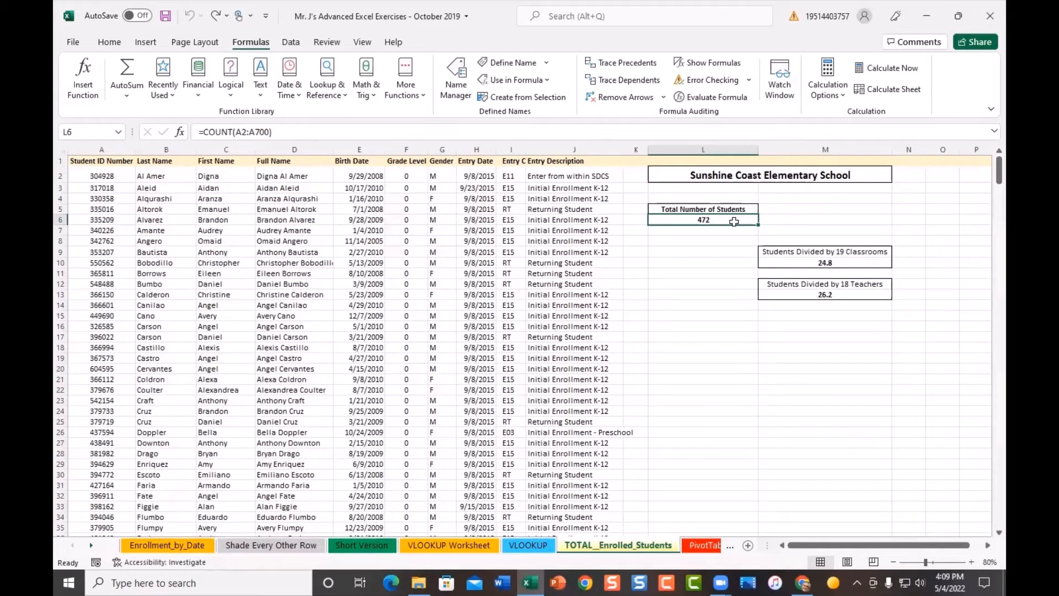
click(106, 42)
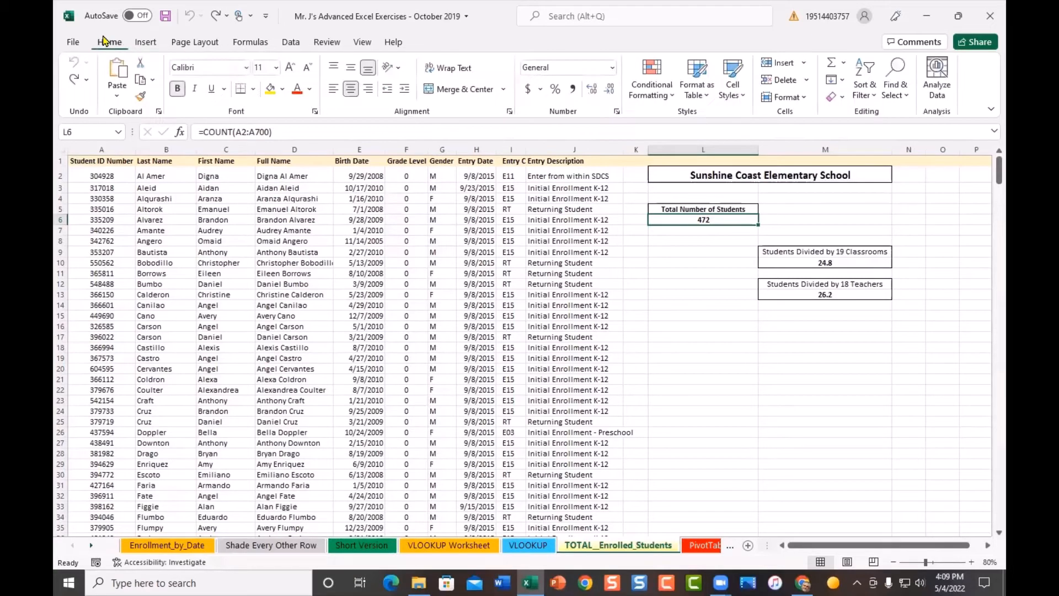
click(243, 45)
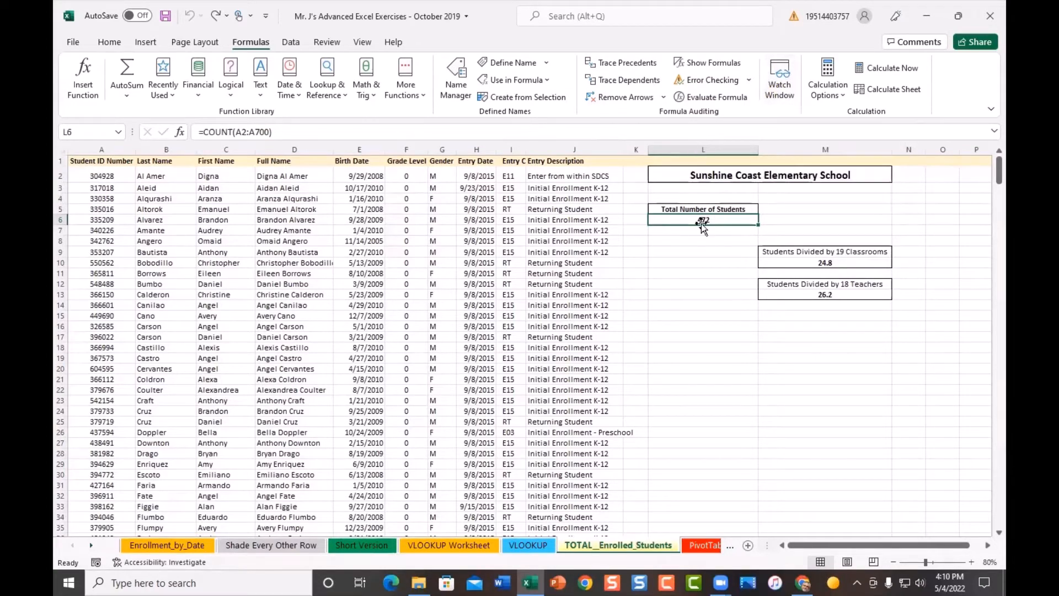
click(646, 276)
click(685, 221)
click(785, 92)
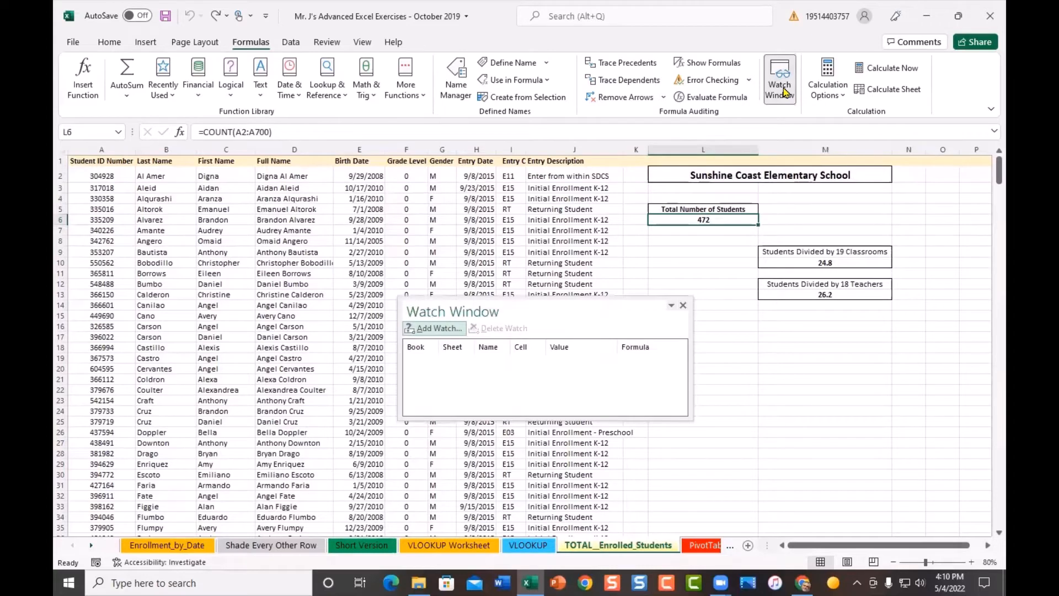
Step: Add a watch for cell L6 of the TOTAL__Enrolled_Students sheet
drag(552, 314, 593, 288)
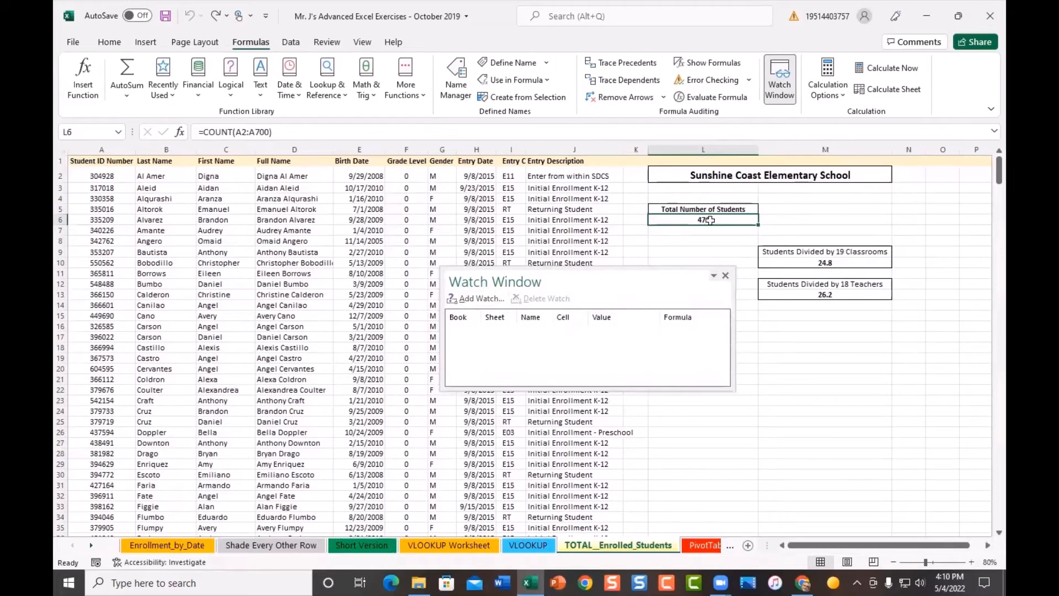
click(472, 300)
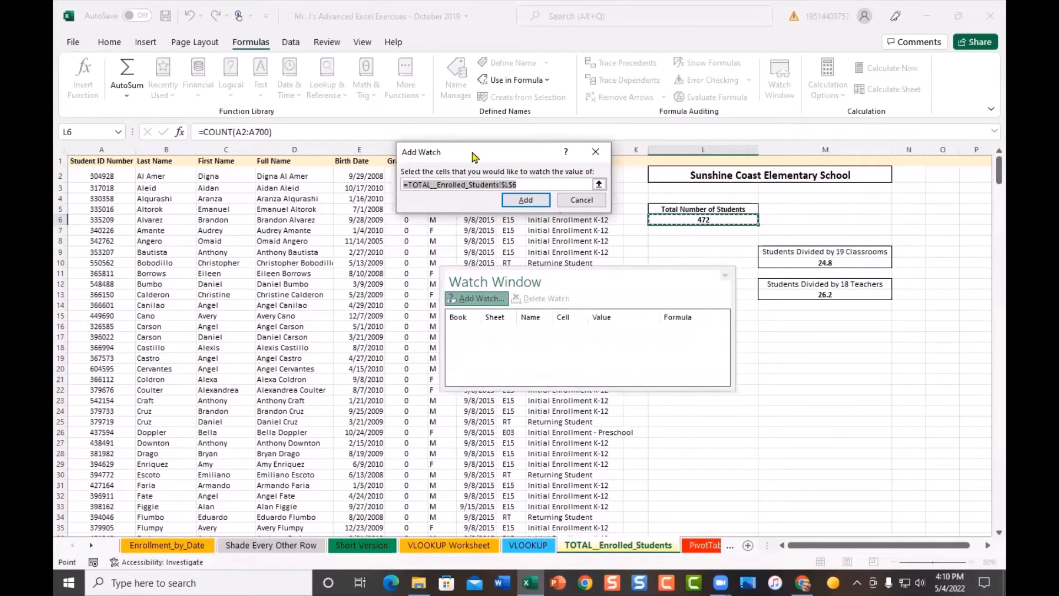
click(528, 185)
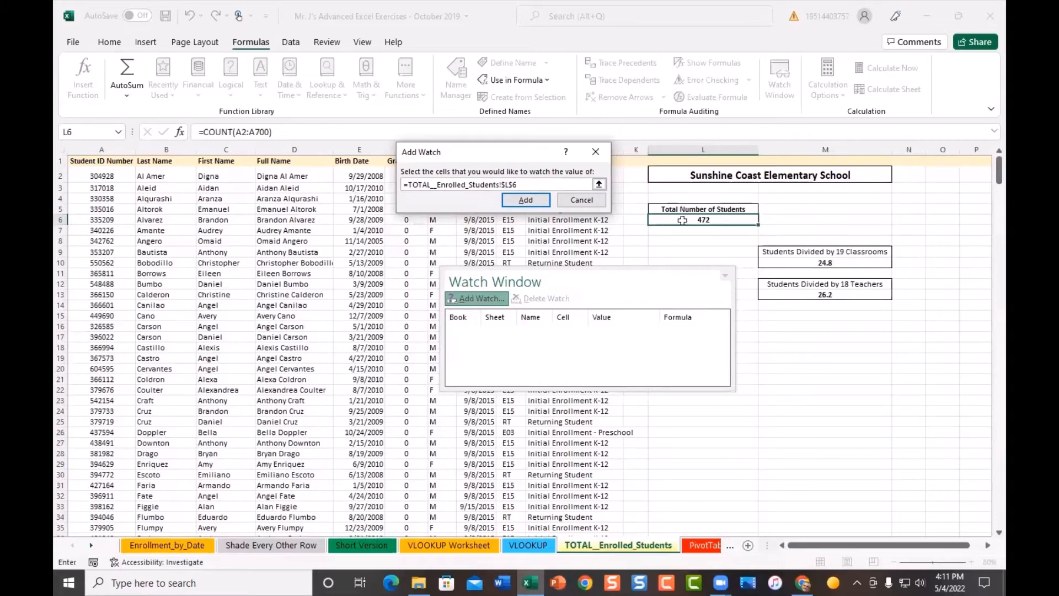
click(533, 202)
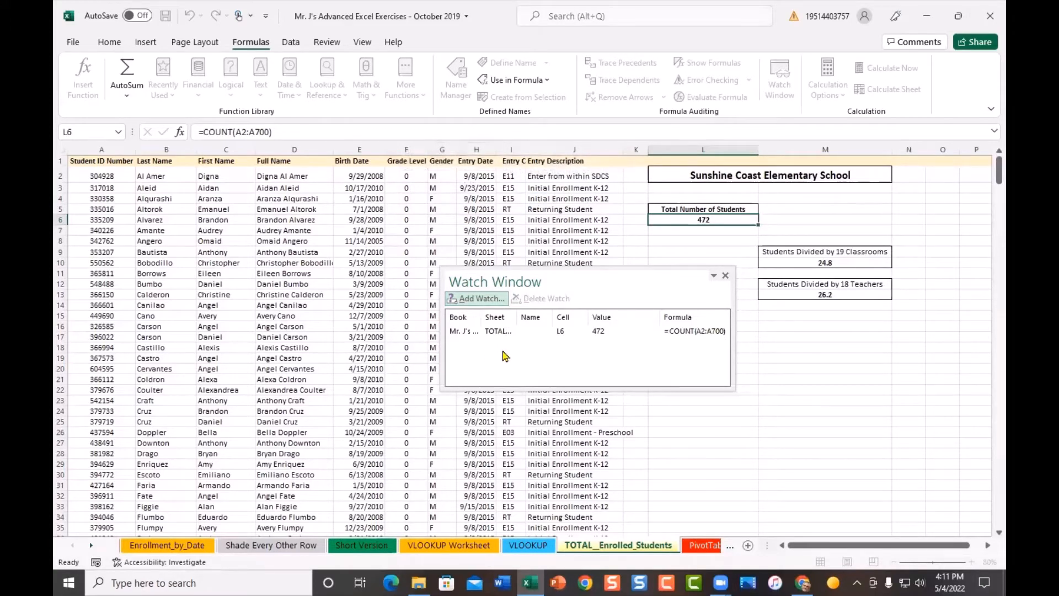
Step: Enlarge the Watch Window and collapse its columns so that only Value and Formula remain in view
mouse_move(610, 282)
mouse_down()
mouse_move(587, 270)
mouse_move(571, 353)
mouse_move(615, 297)
mouse_up()
drag(693, 389, 728, 414)
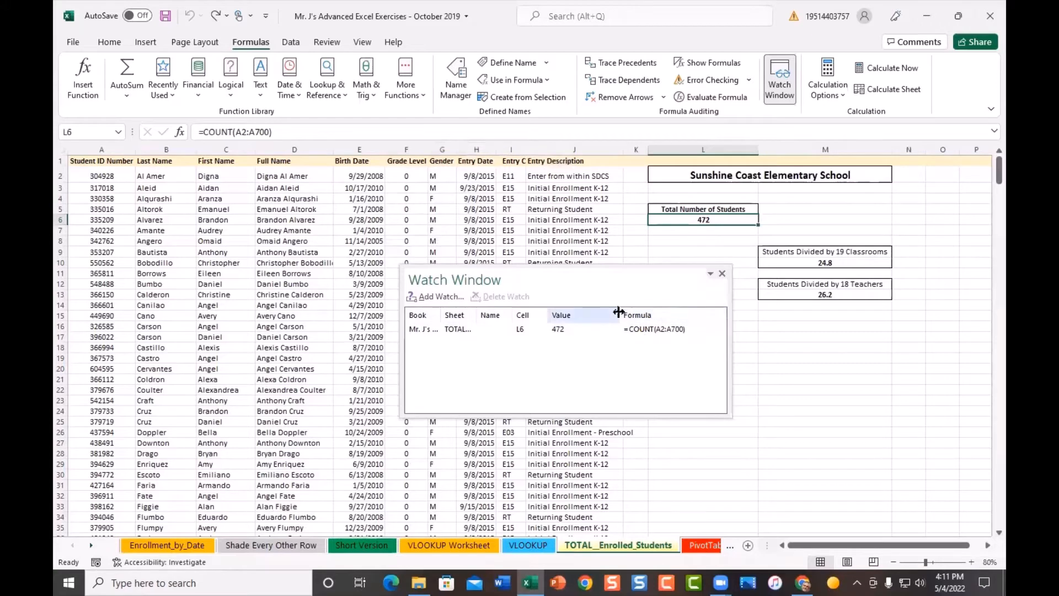
mouse_move(619, 313)
mouse_down()
mouse_move(669, 314)
mouse_move(605, 316)
mouse_up()
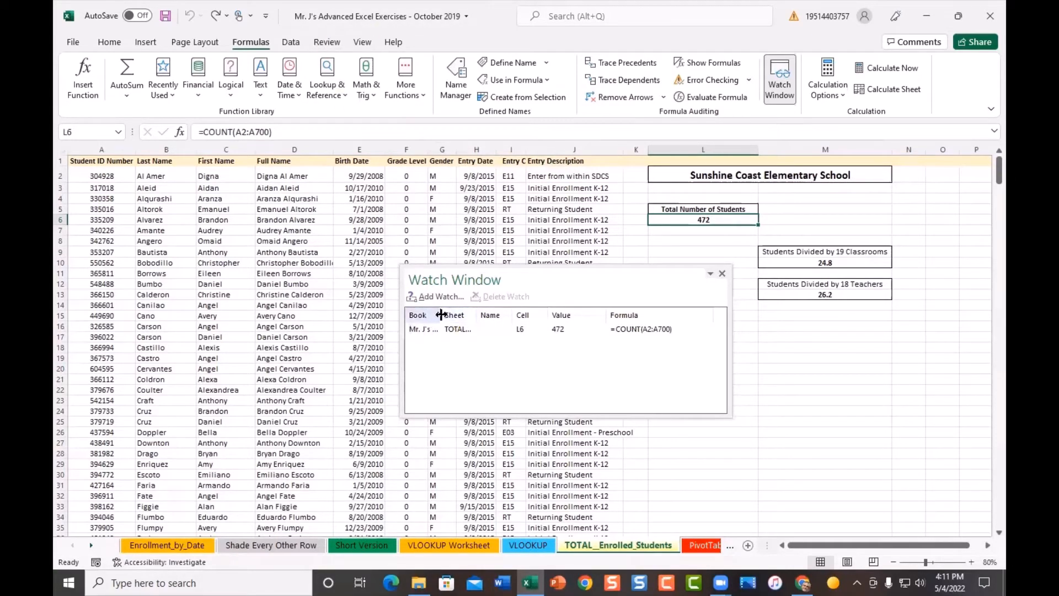
drag(441, 315, 420, 321)
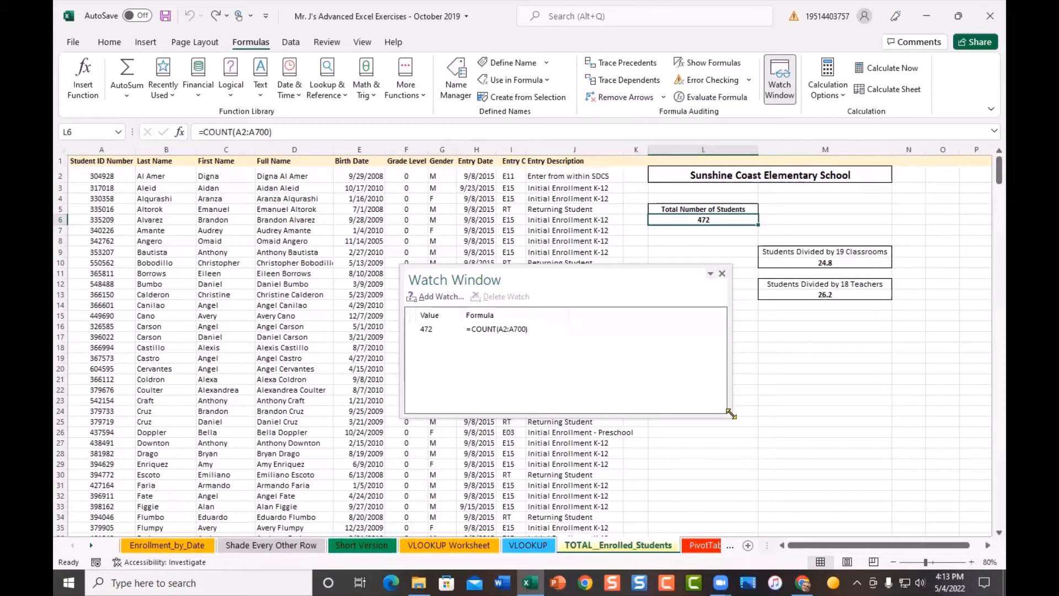
Step: Shrink the Watch Window to a small floating box and widen its Value column
drag(731, 414, 546, 366)
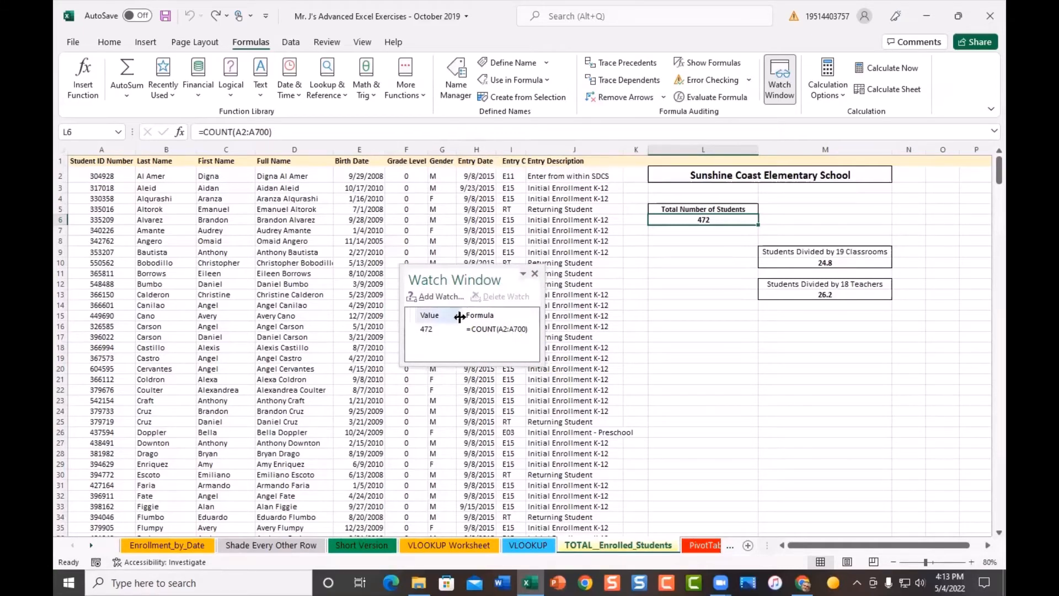
drag(463, 316, 533, 318)
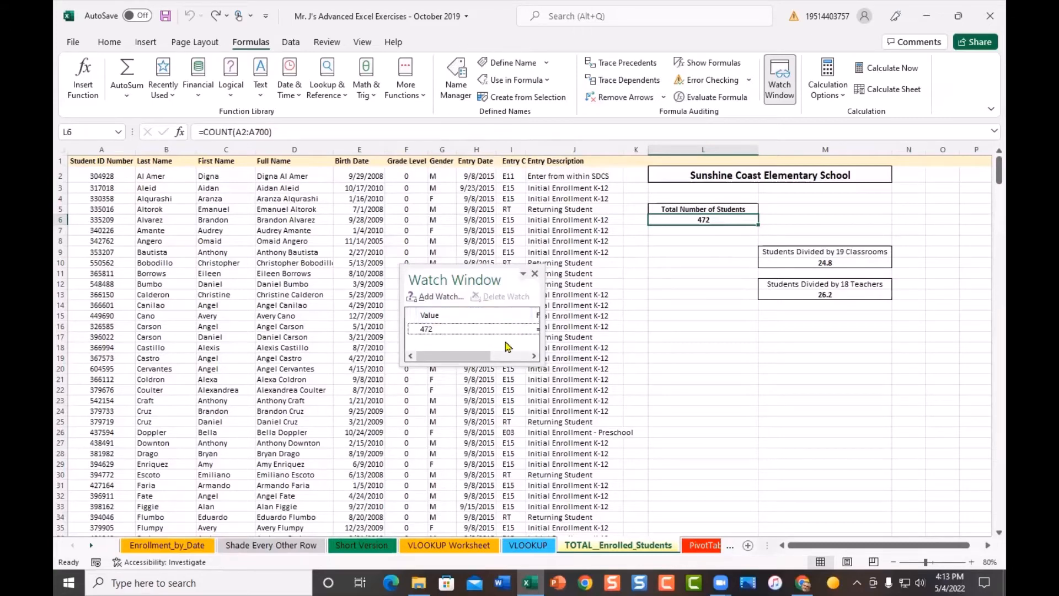
click(461, 275)
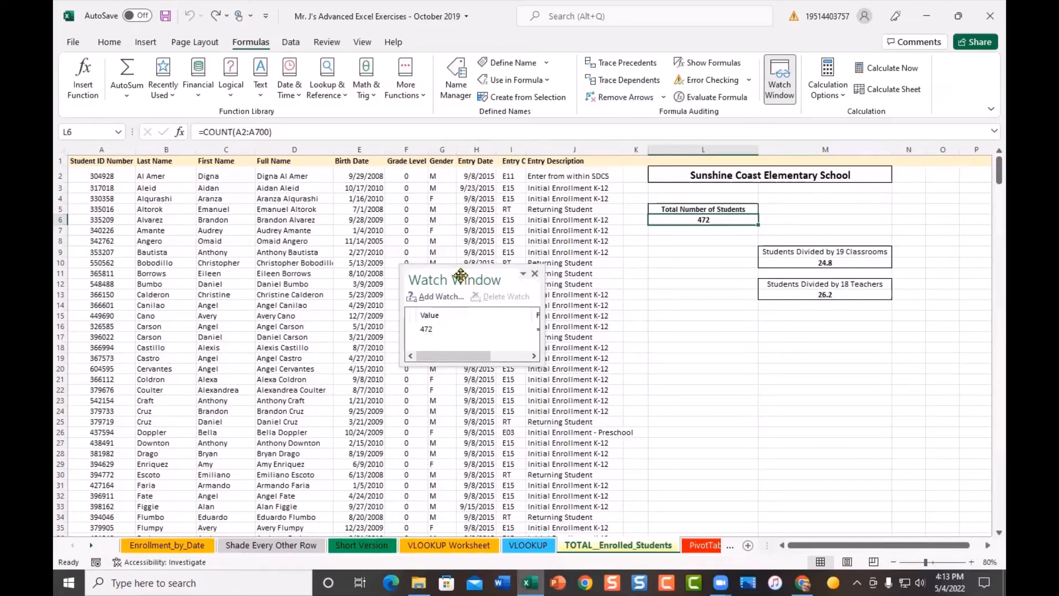
Step: Dock the Watch Window in turn above, to the left of, to the right of and below the worksheet
drag(460, 276, 430, 124)
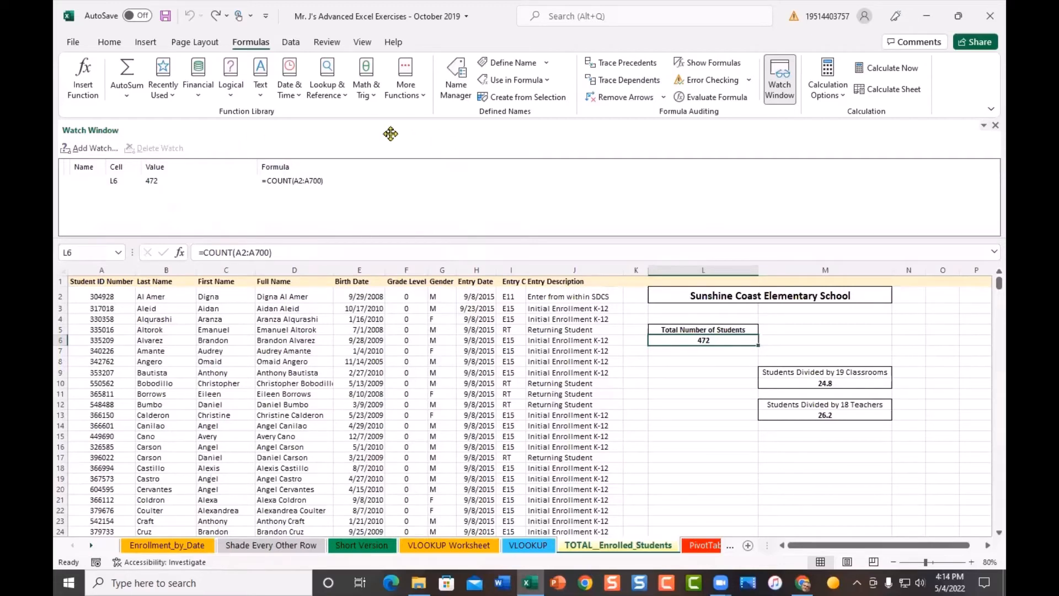
drag(391, 133, 55, 293)
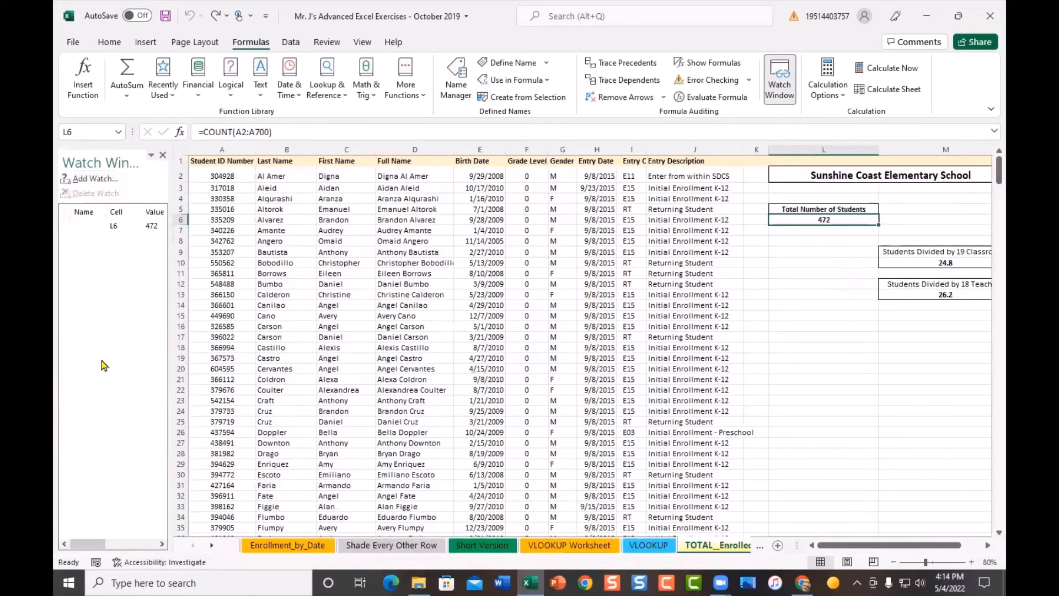
mouse_move(171, 346)
mouse_down()
mouse_move(134, 345)
mouse_move(165, 346)
mouse_up()
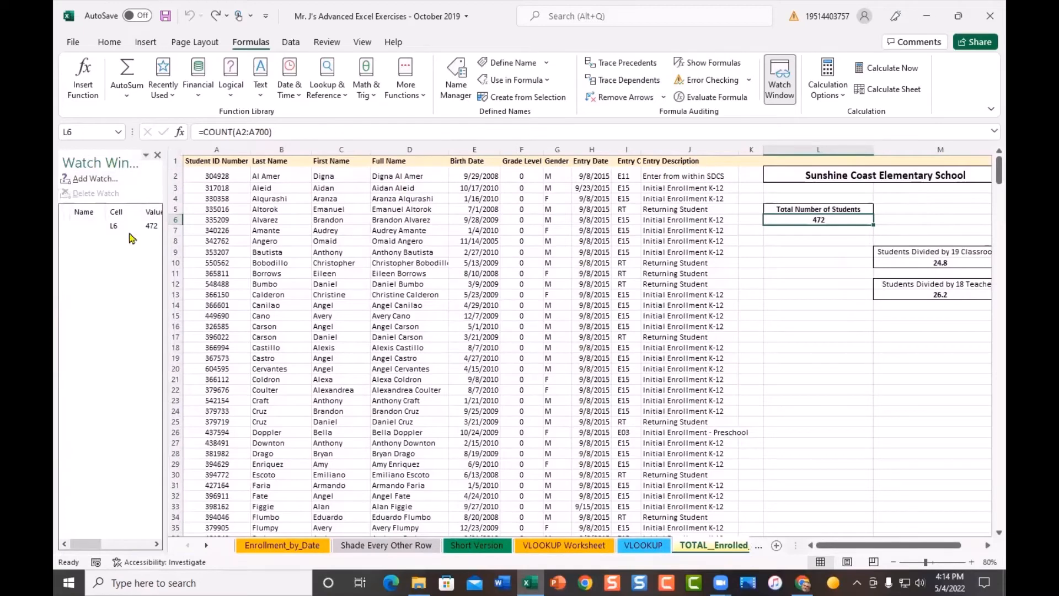
drag(96, 162, 277, 253)
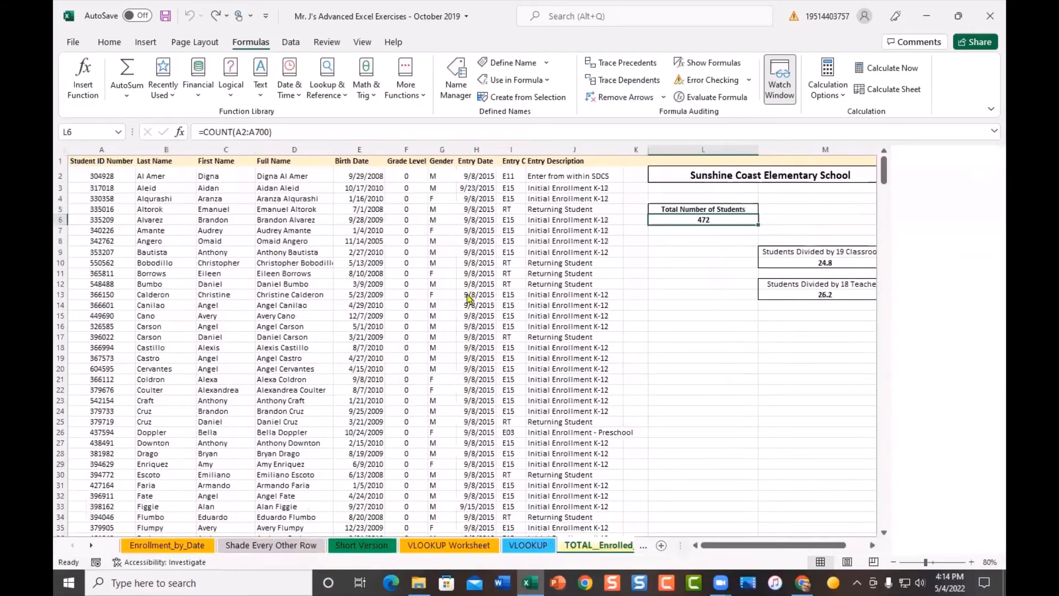
drag(264, 323, 452, 566)
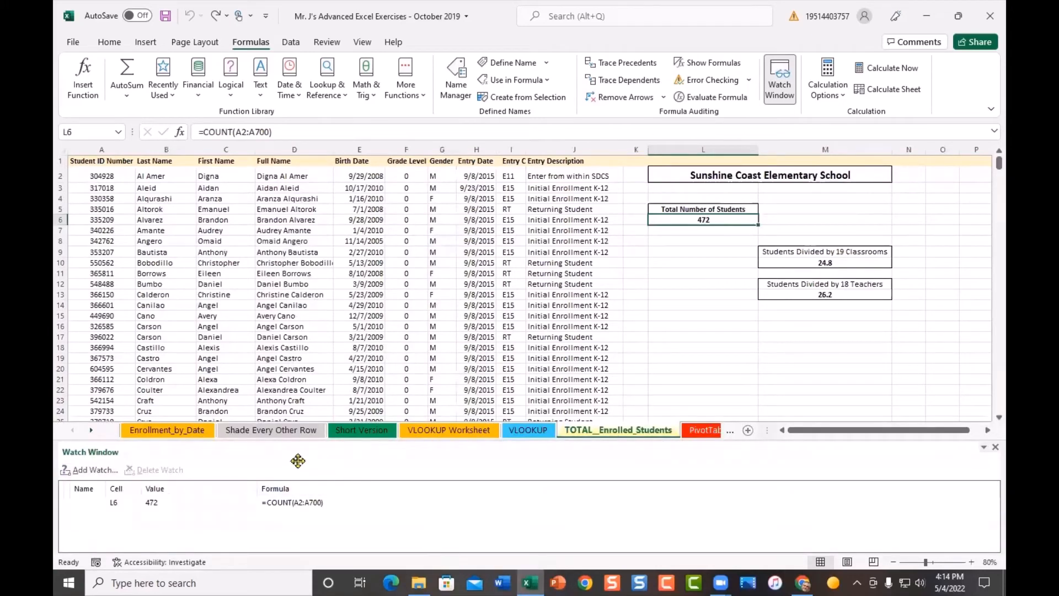
Step: Undock the Watch Window so it floats over the worksheet and widen its Cell column
drag(298, 460, 679, 355)
drag(714, 390, 760, 394)
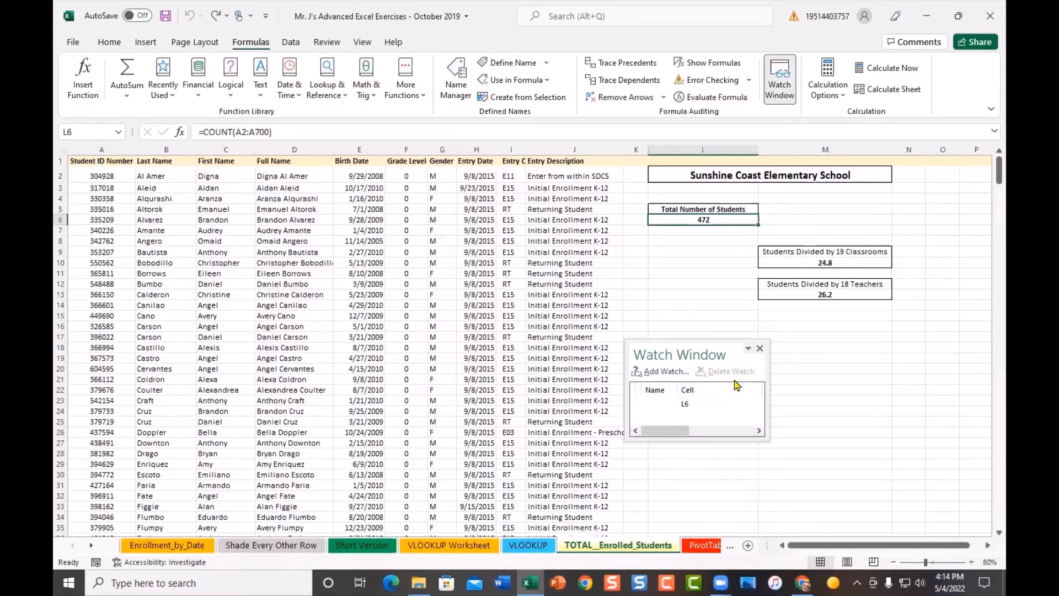
Step: Examine the floating Watch Window on the VLOOKUP, VLOOKUP Worksheet, Short Version, Shade Every Other Row and Enrollment_by_Date sheets
click(527, 546)
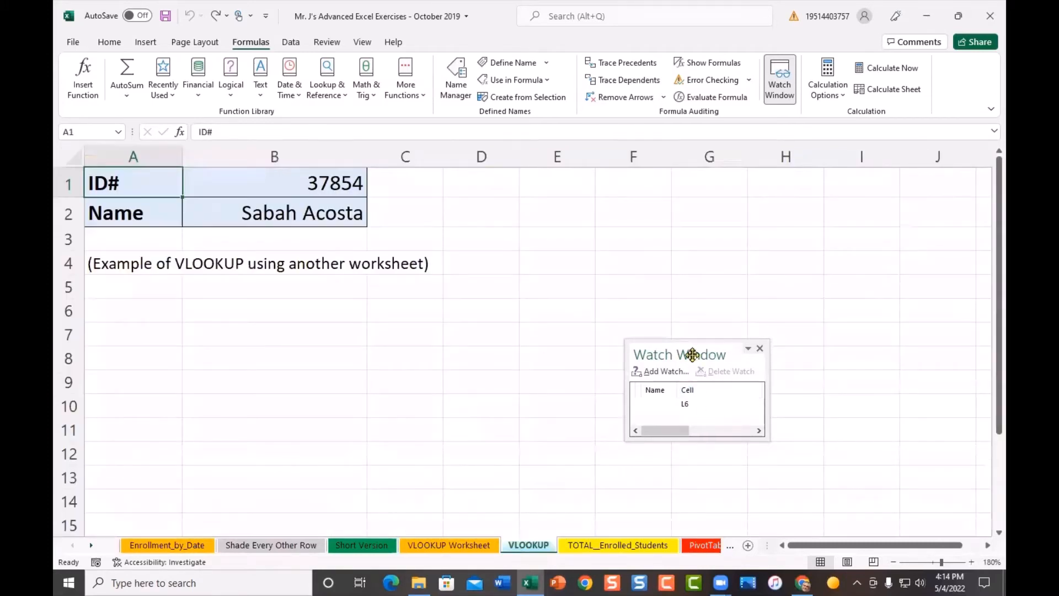
drag(687, 358, 827, 374)
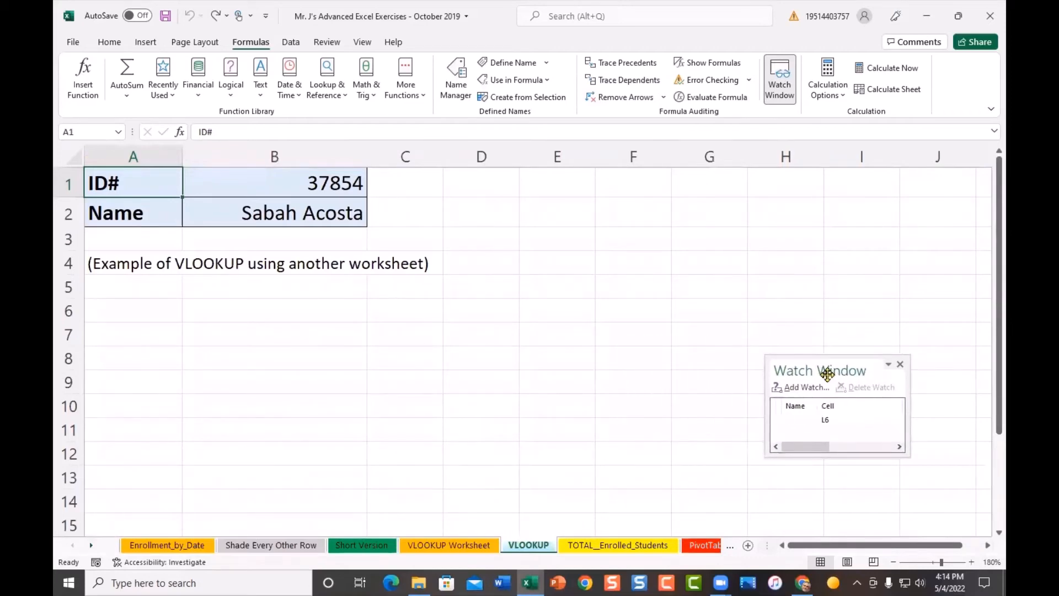
click(440, 548)
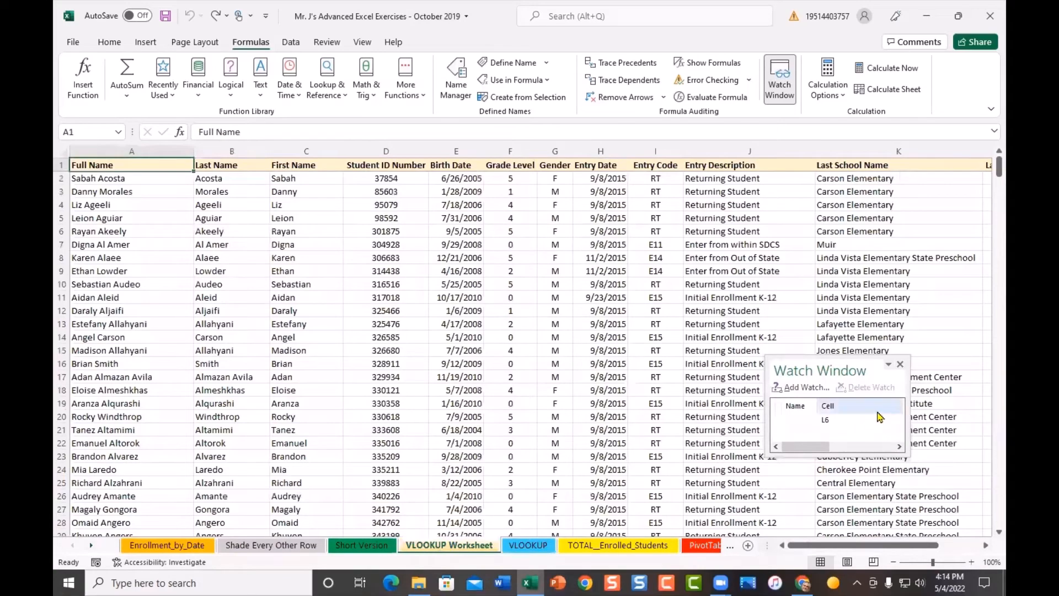
click(362, 549)
click(276, 549)
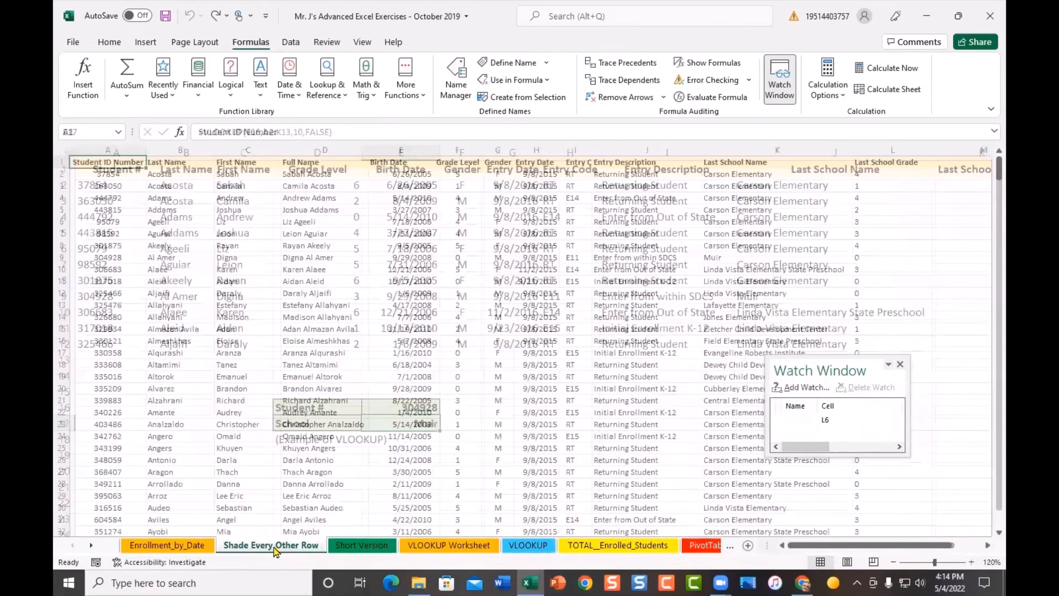
click(190, 548)
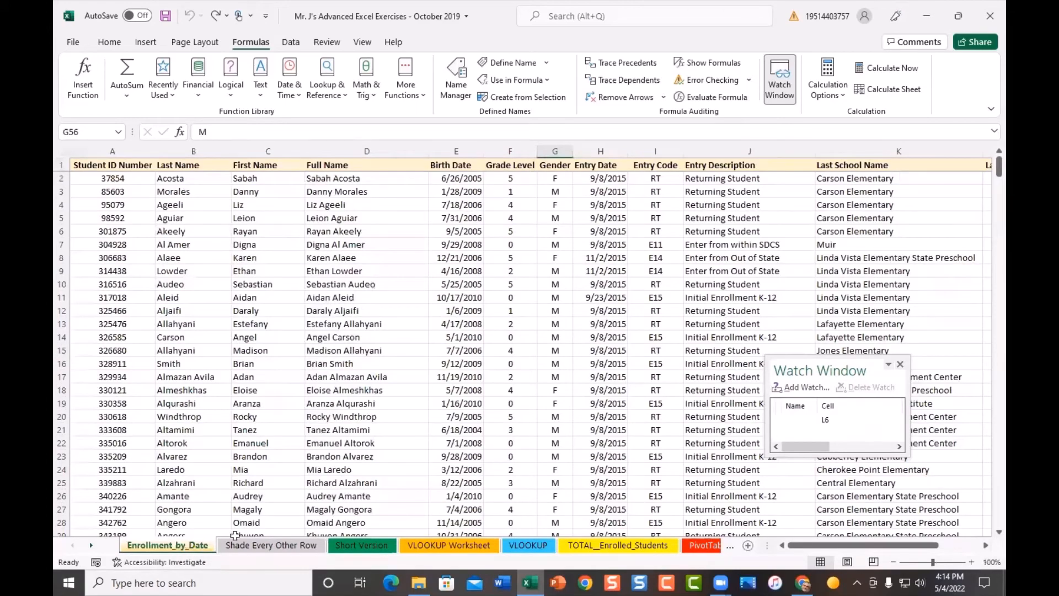
click(256, 548)
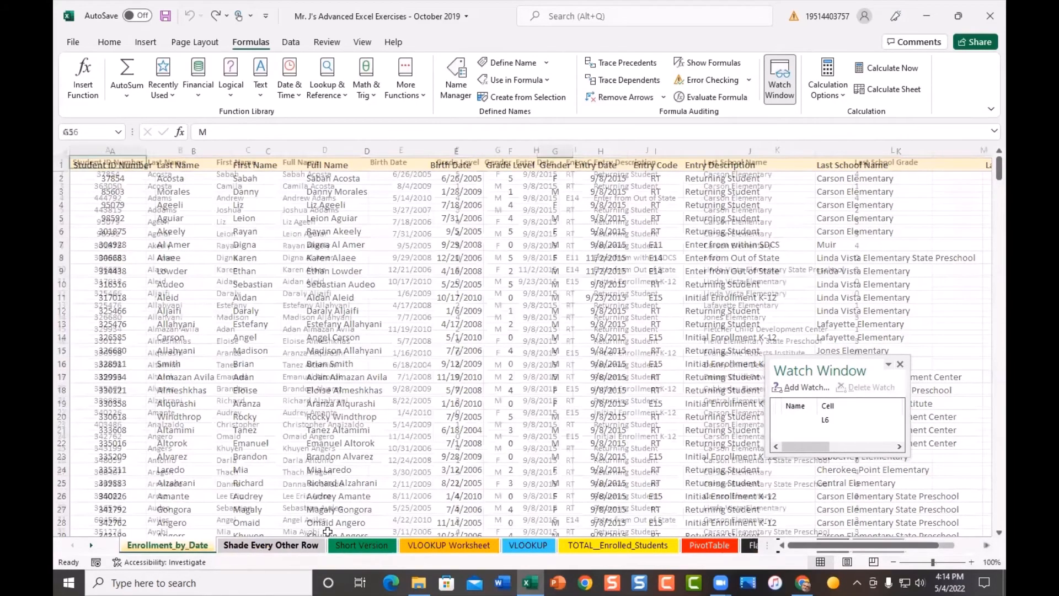
Step: Move the Watch Window over the first data columns of Shade Every Other Row and collapse its Name and Cell columns to show Value
drag(836, 369, 178, 211)
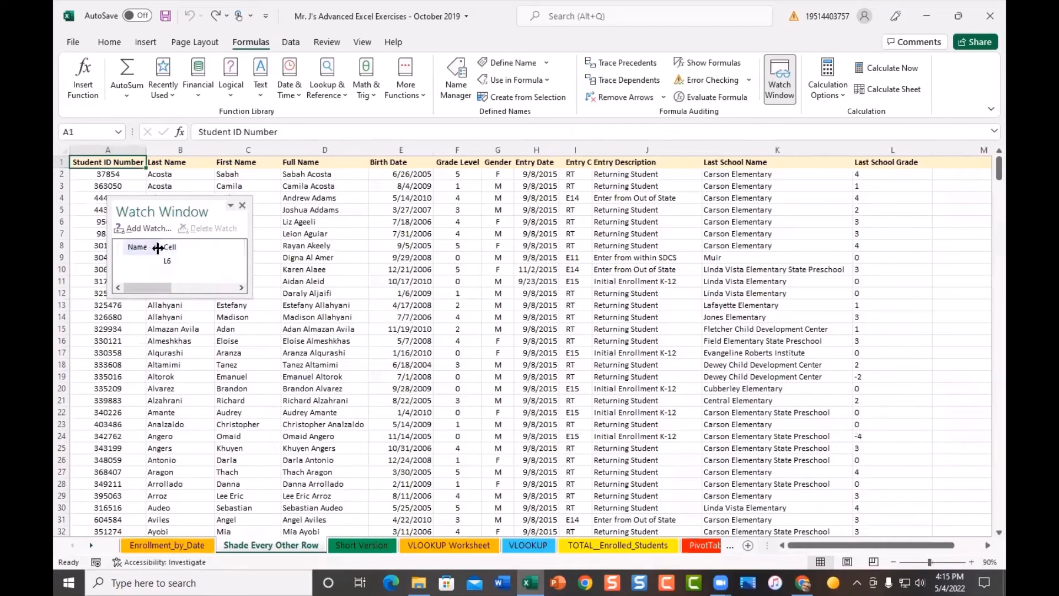
drag(157, 248, 137, 249)
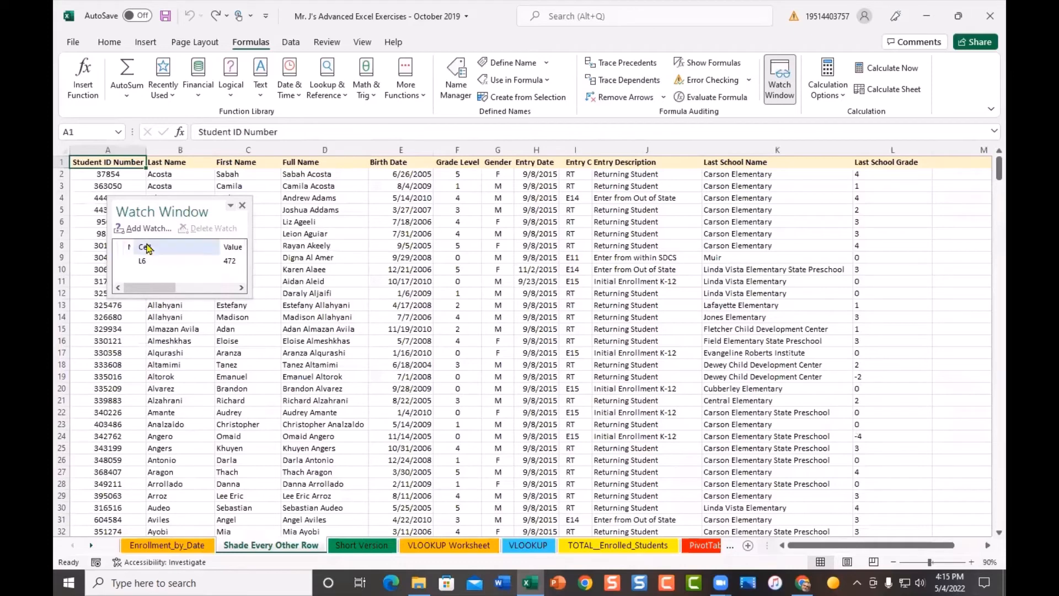
drag(222, 243, 134, 247)
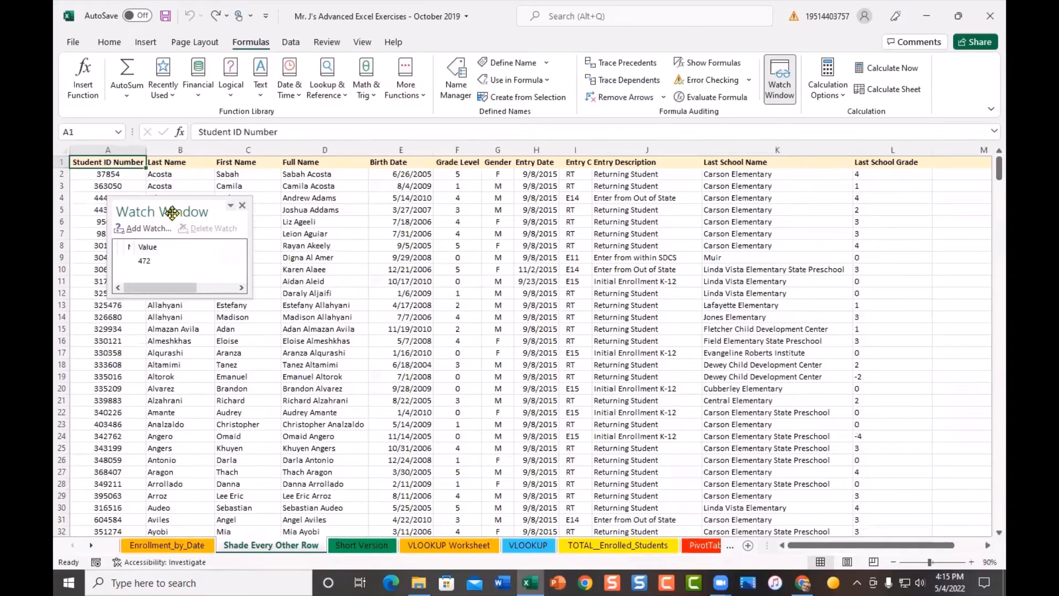
Step: Dock the Watch Window above the Shade Every Other Row data and along its left edge, then pull it free again
drag(175, 217, 457, 119)
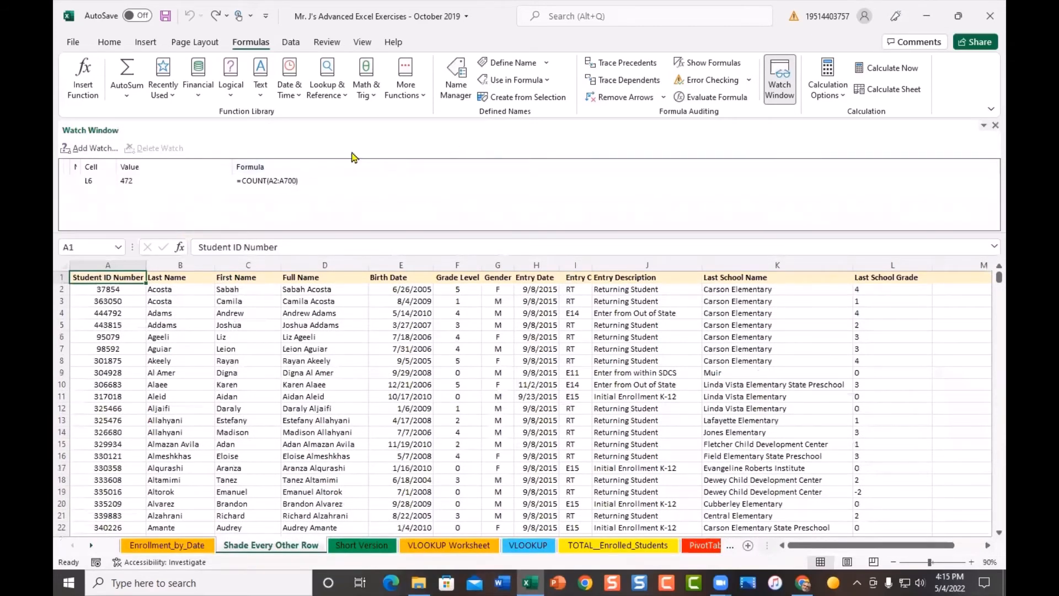
drag(375, 130, 422, 311)
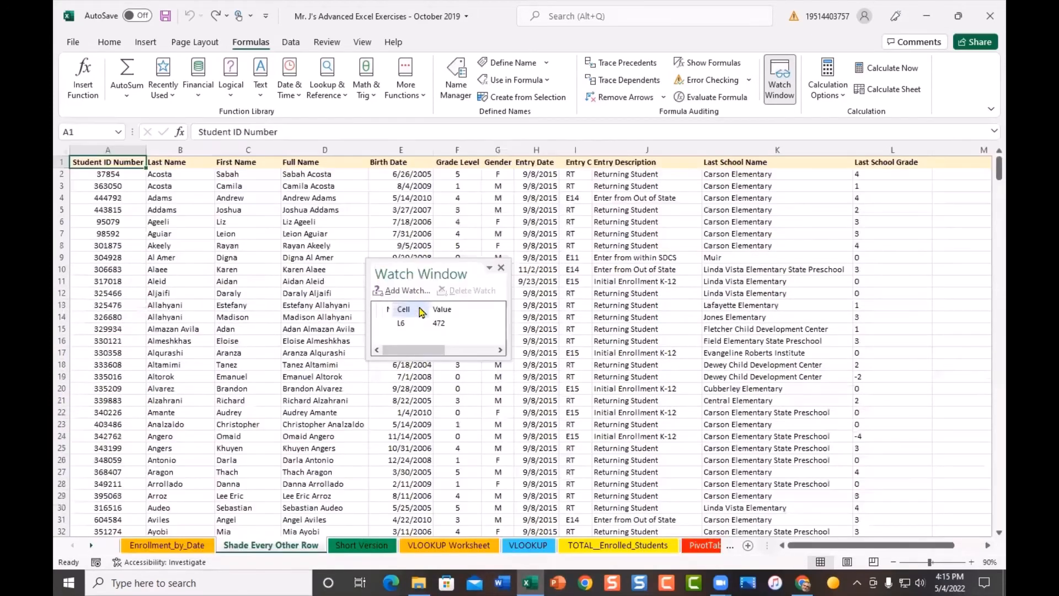
drag(438, 276, 56, 280)
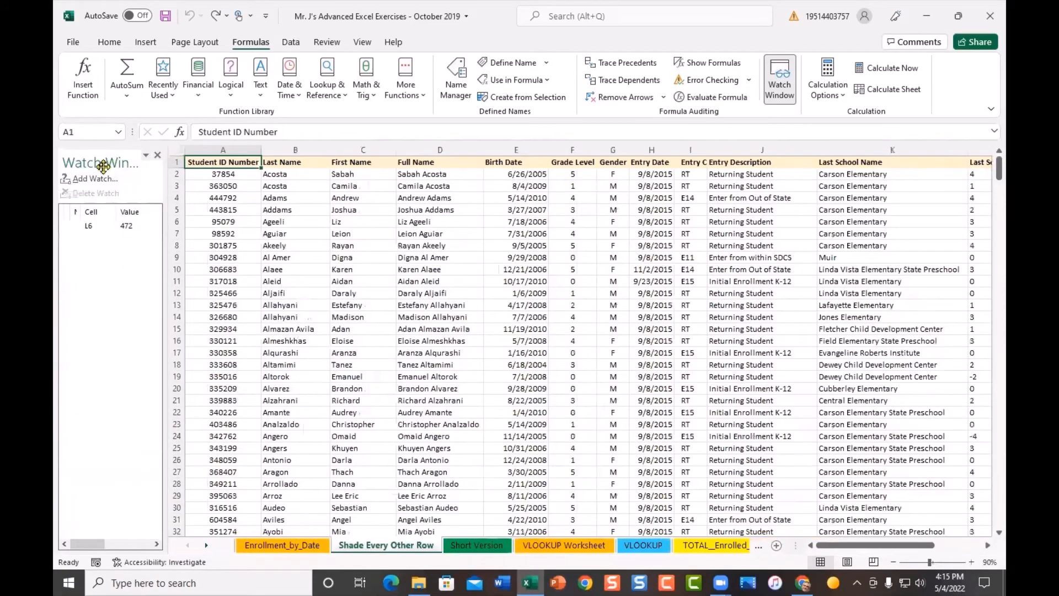
drag(133, 162, 402, 553)
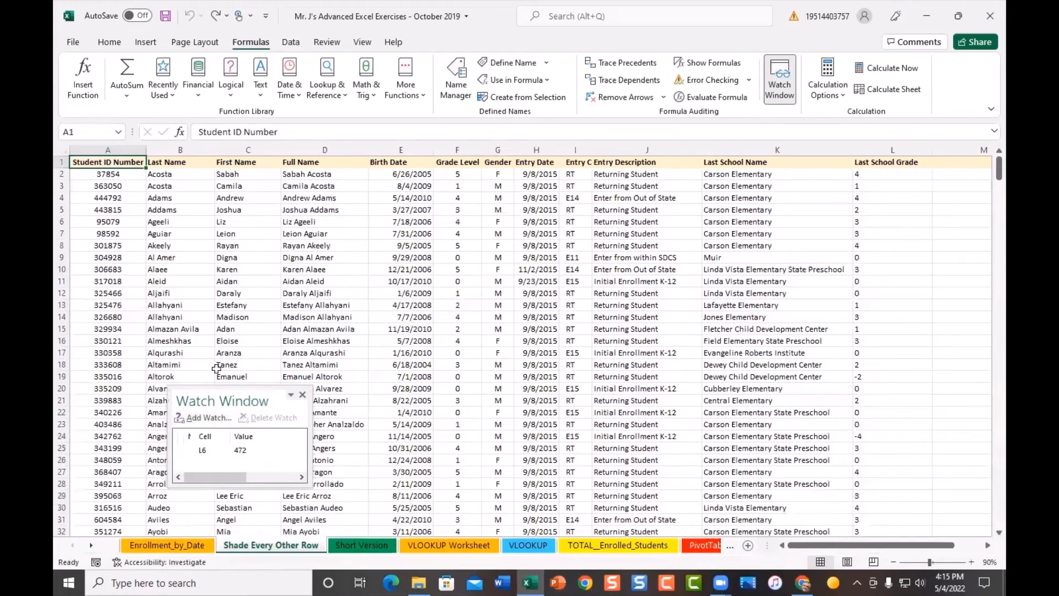
Step: Dock the Watch Window along the worksheet's right edge and view it across other sheets, ending on Short Version
drag(224, 398, 988, 322)
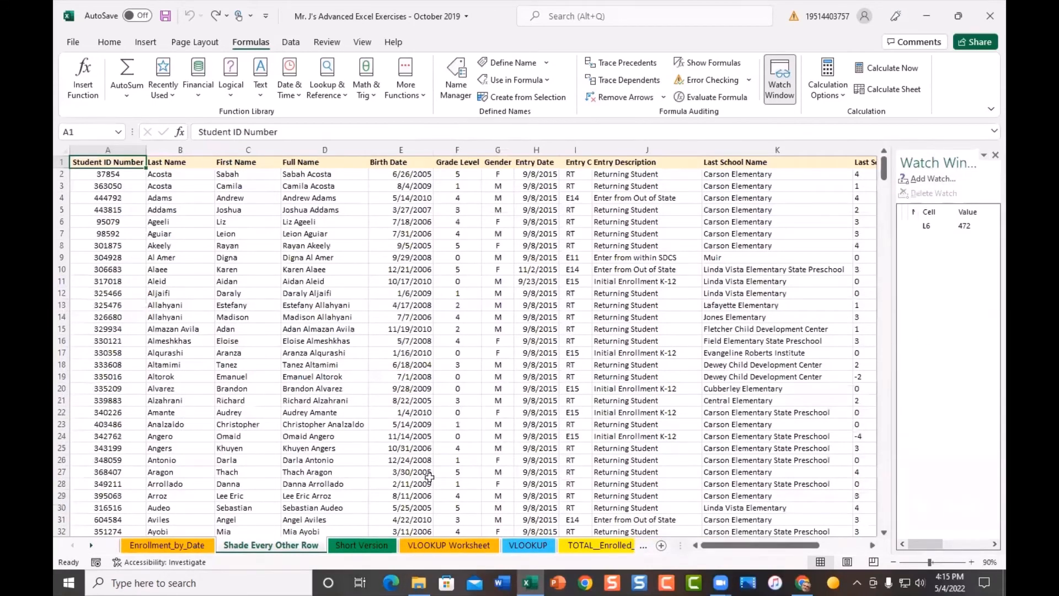
click(448, 546)
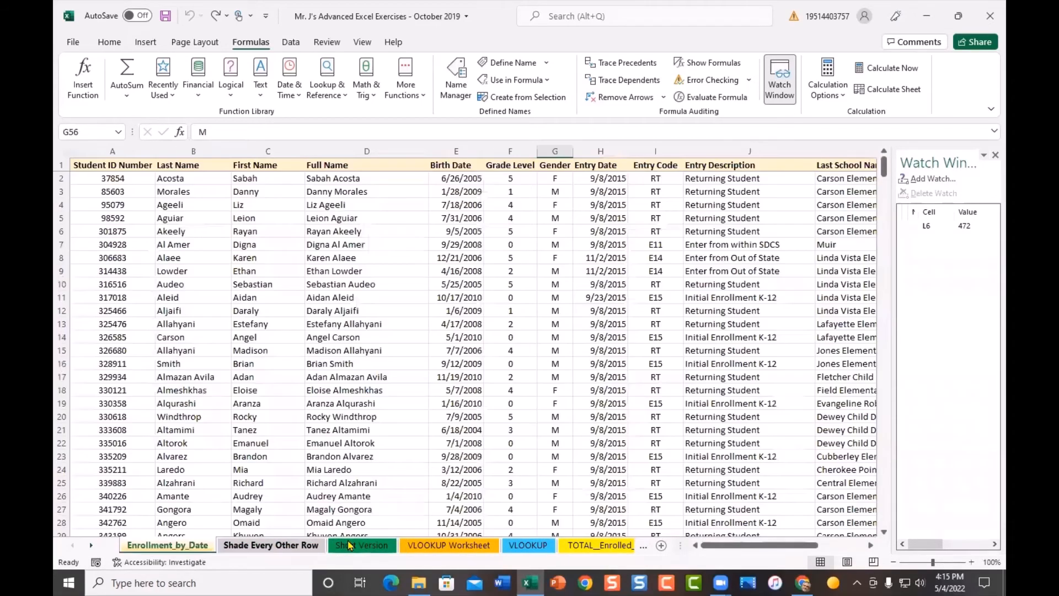
click(354, 545)
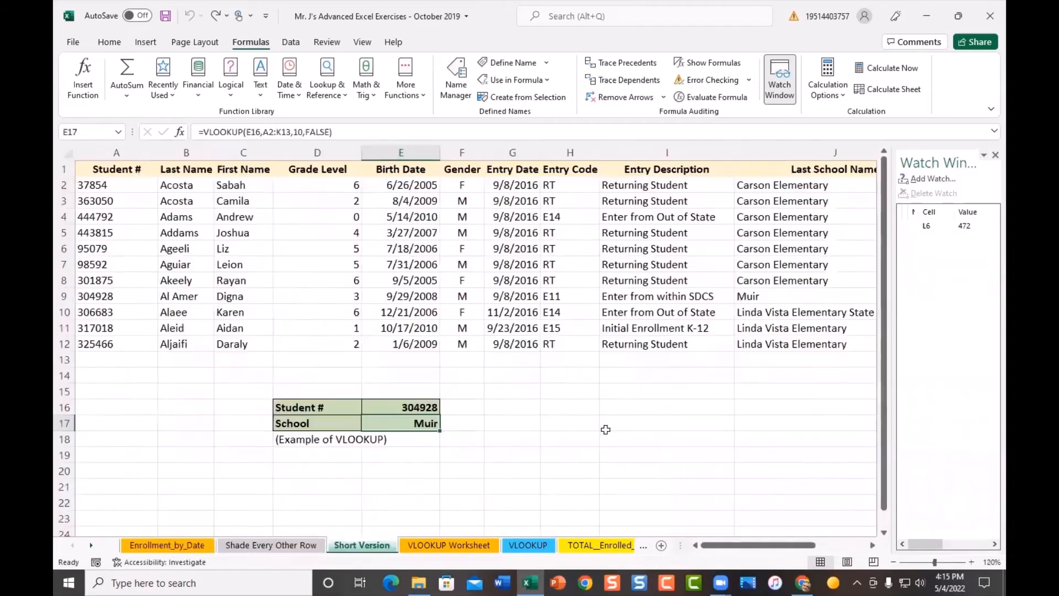
Step: Float the Watch Window over the worksheet with its Cell column collapsed, and return to the TOTAL__Enrolled_Students sheet
double_click(941, 162)
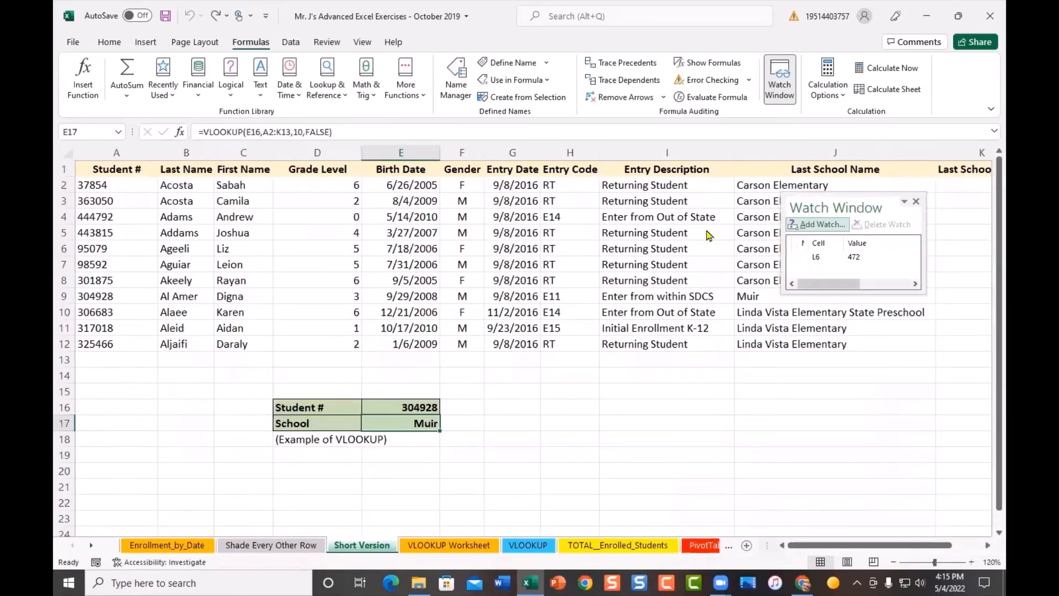
drag(855, 204, 655, 266)
drag(643, 307, 601, 308)
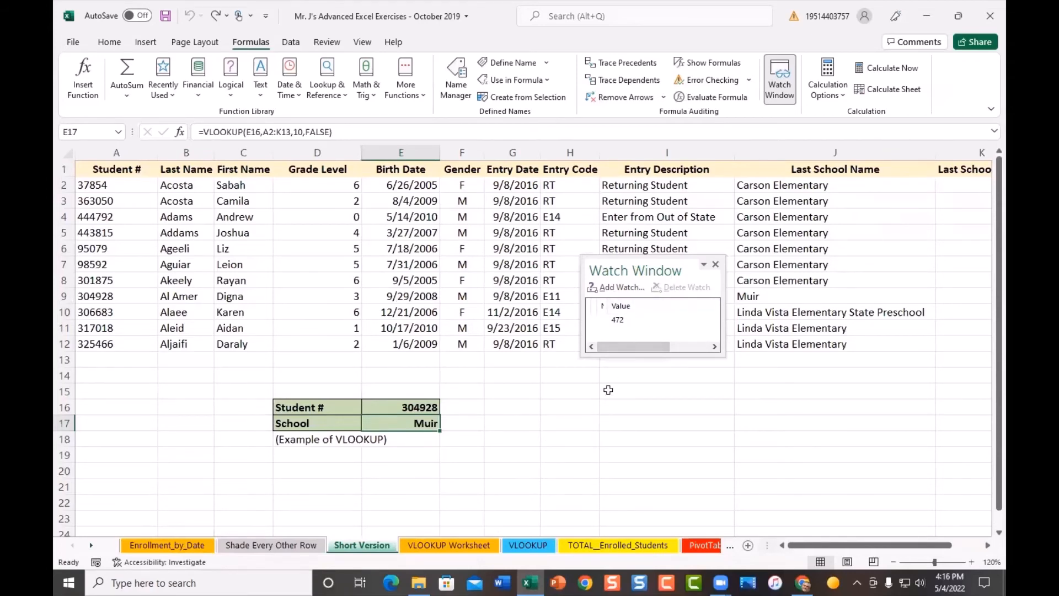
click(605, 551)
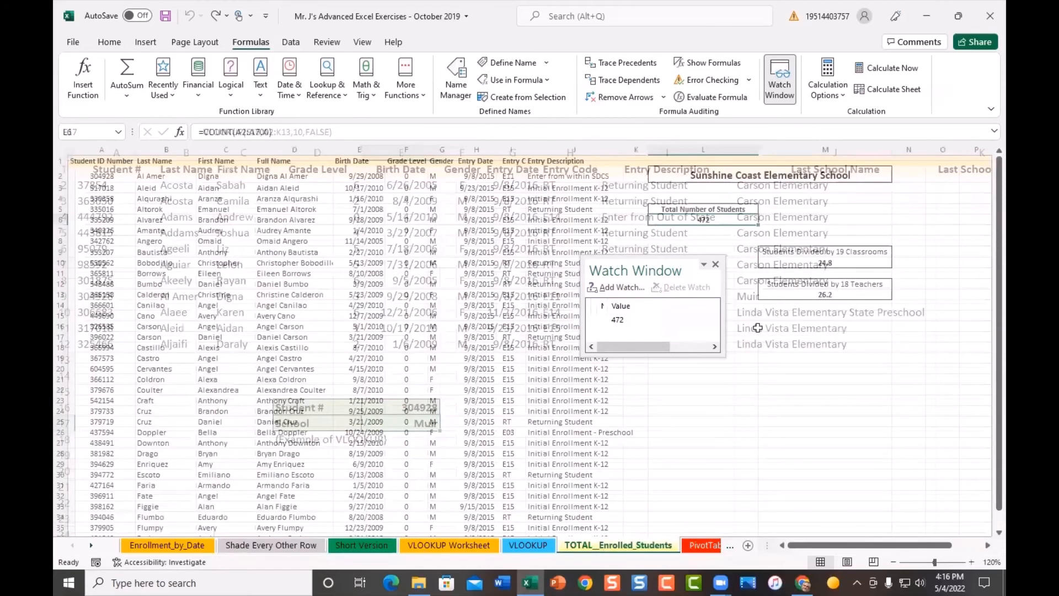